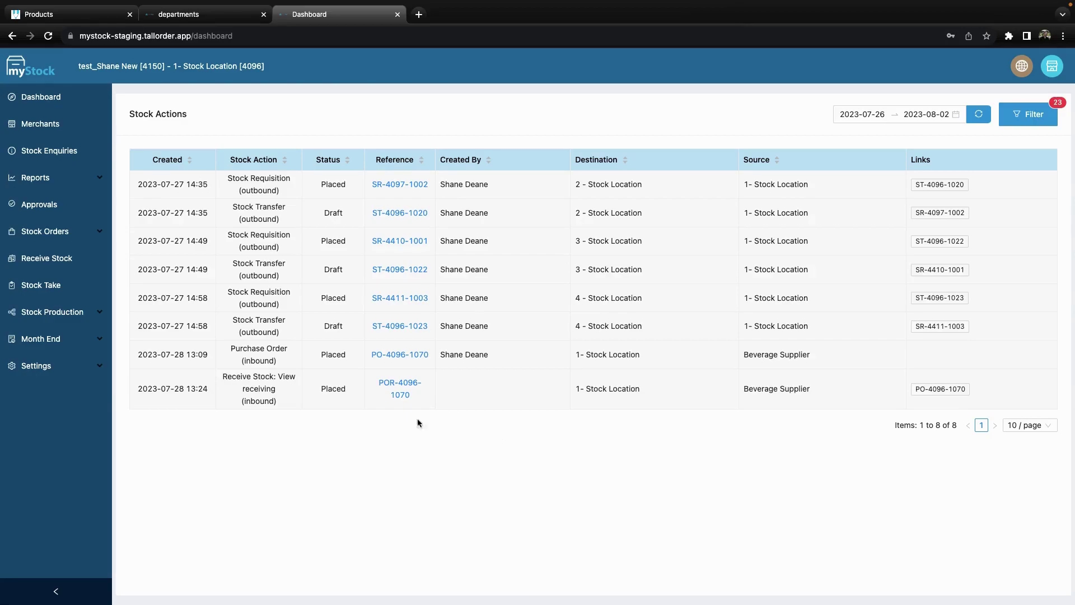
# Open purchase order PO-4099-1001 from Stock Orders > Purchase Orders and bring up its print options.
pyautogui.click(75, 234)
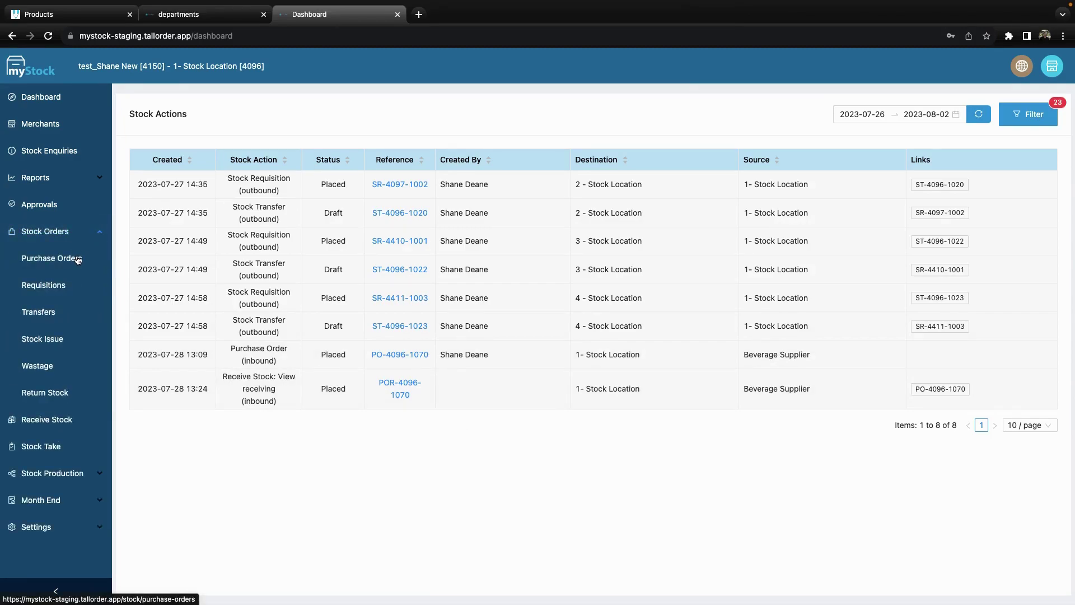
pyautogui.click(76, 258)
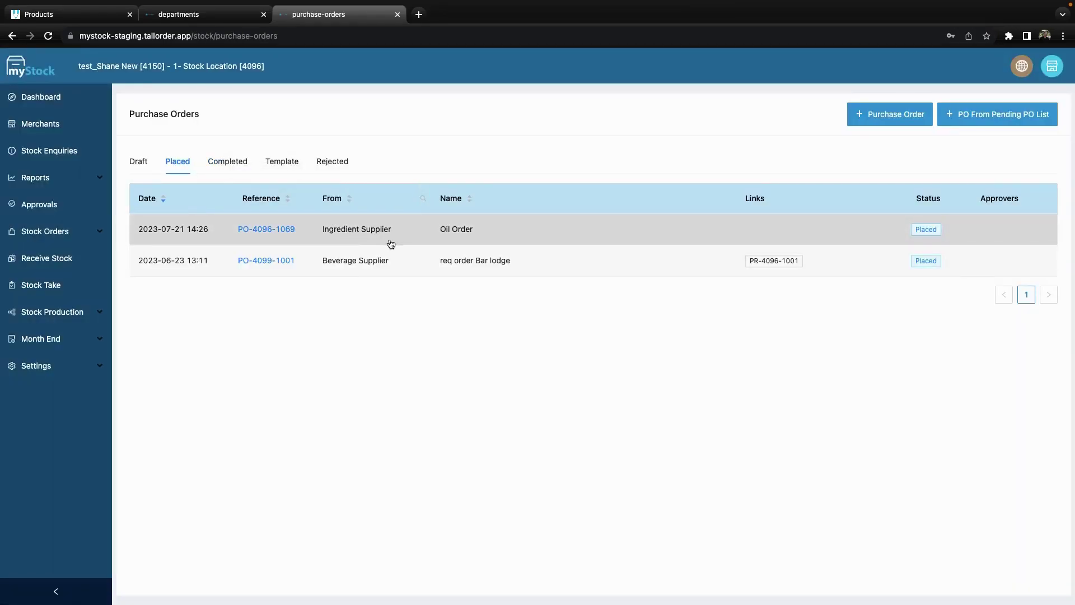
pyautogui.click(391, 262)
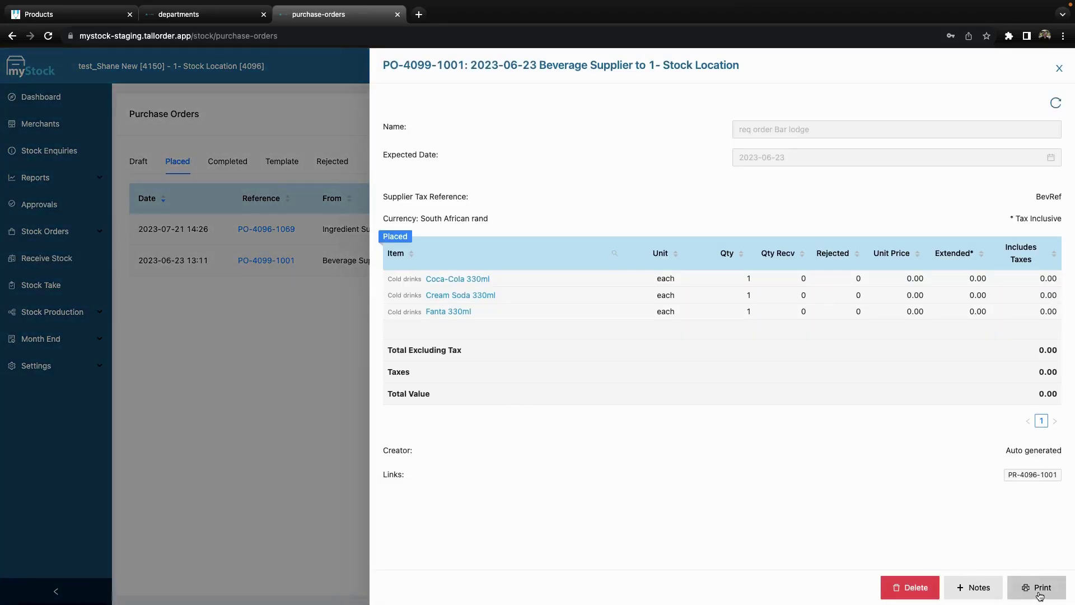
pyautogui.click(1042, 593)
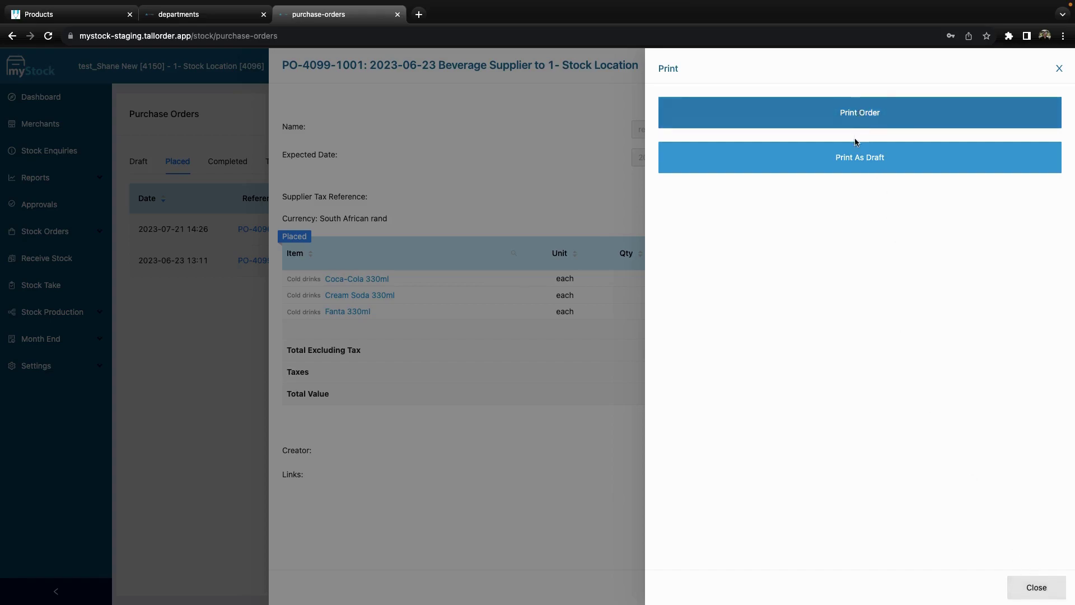
# Generate the PO-4099-1001 order PDF and scroll to the preview's bottom action bar.
pyautogui.click(861, 116)
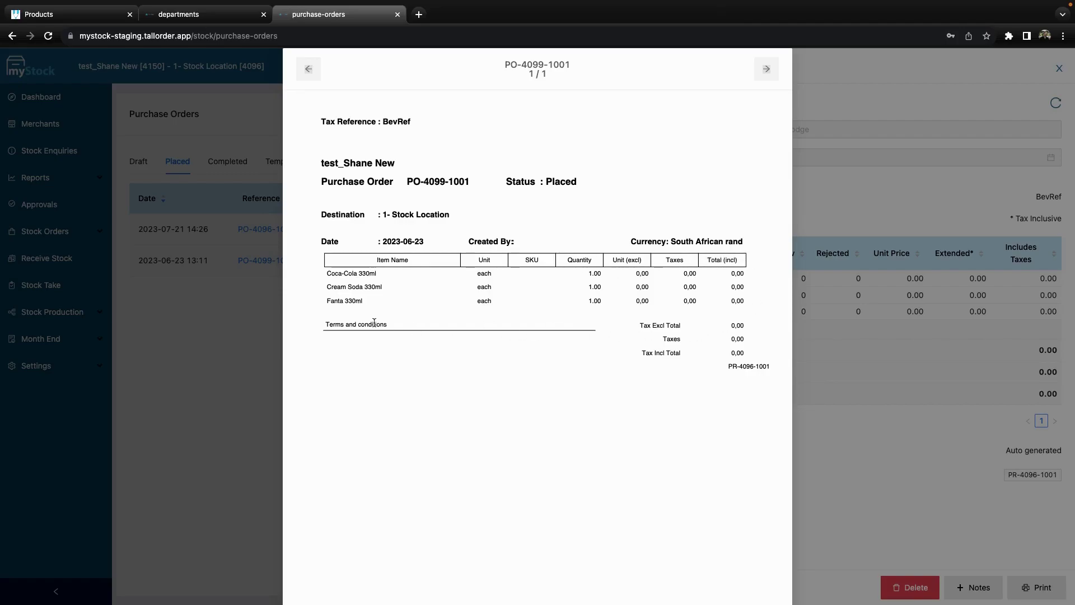
pyautogui.scroll(-3, 605, 424)
pyautogui.scroll(-3, 604, 425)
pyautogui.scroll(-1, 574, 412)
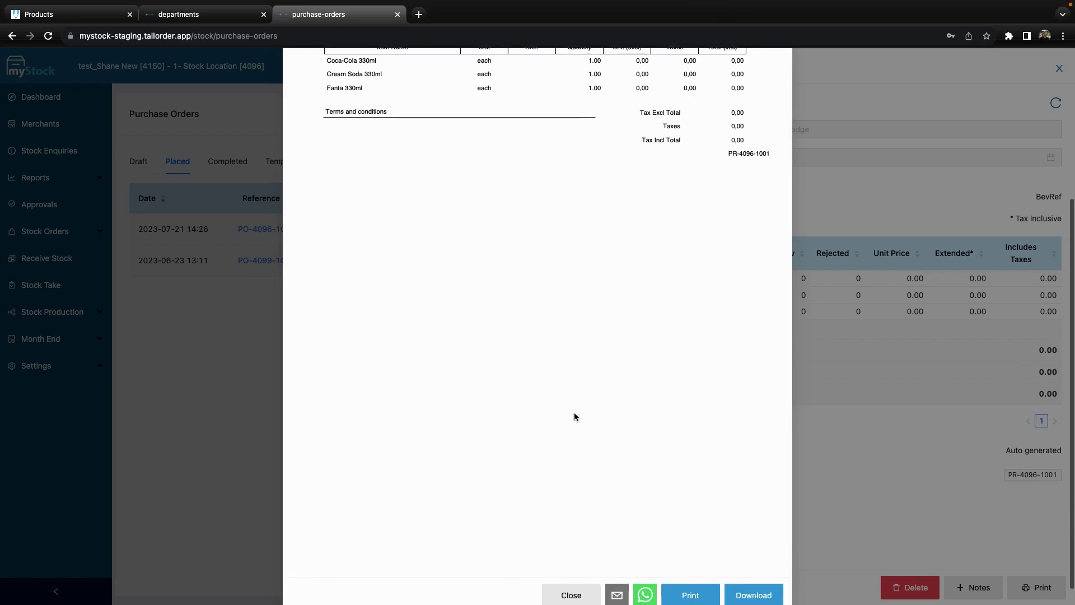
pyautogui.scroll(-1, 577, 401)
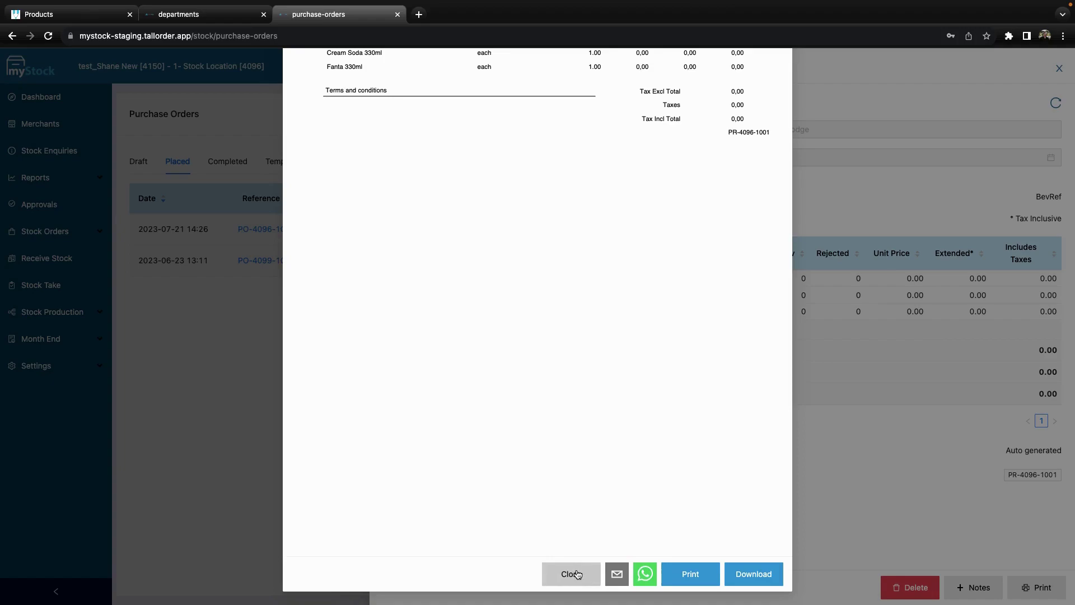
pyautogui.click(616, 575)
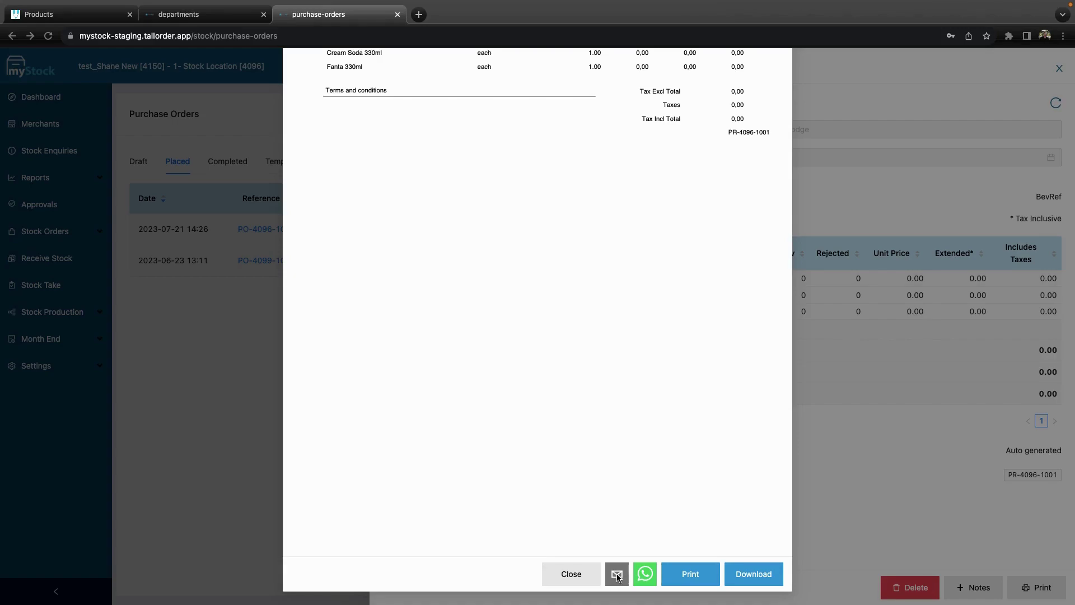
# Email the PO-4099-1001 PDF link in a Gmail compose window, then switch back to the browser.
pyautogui.click(616, 575)
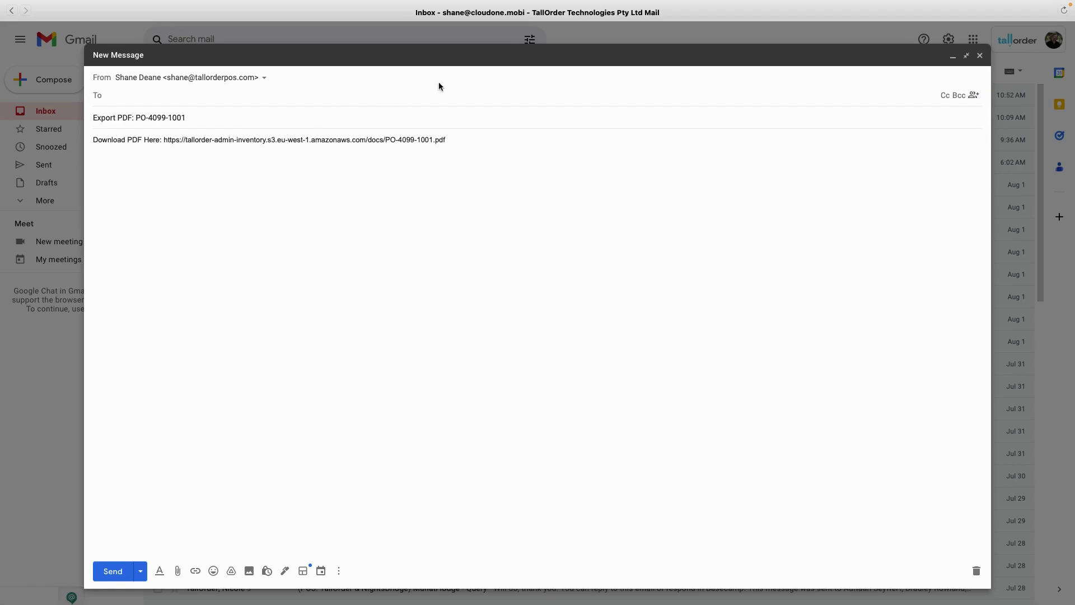
pyautogui.hotkey('ctrl', 'Left')
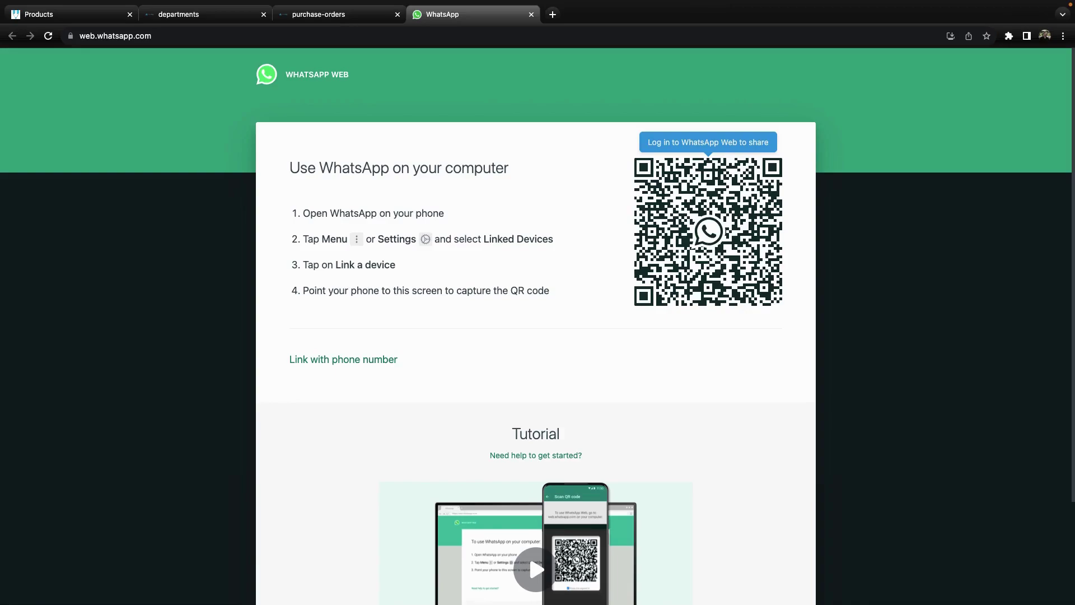
# Look over the WhatsApp Web QR login page, then return to the purchase-orders tab.
pyautogui.scroll(-3, 673, 380)
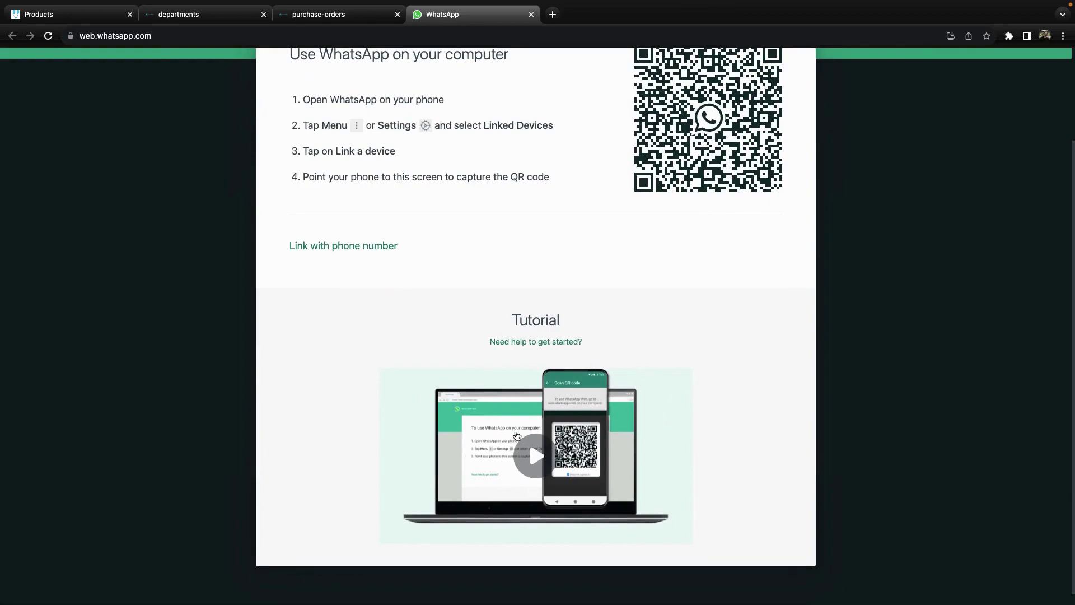
pyautogui.scroll(2, 723, 334)
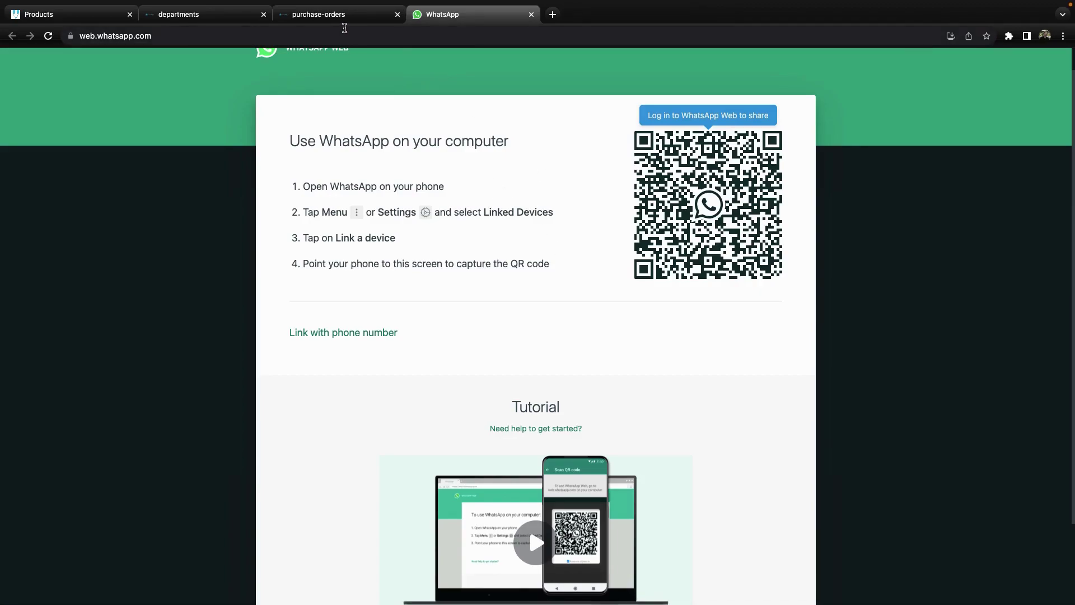
pyautogui.hotkey('ctrl', 'Left')
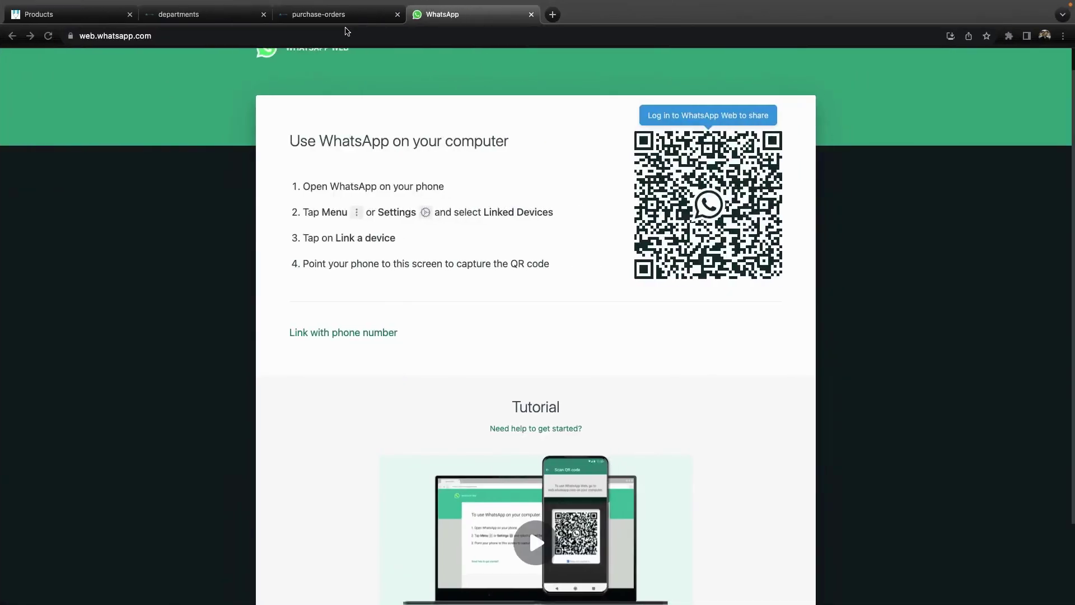
pyautogui.hotkey('ctrl', 'shift', 'Tab')
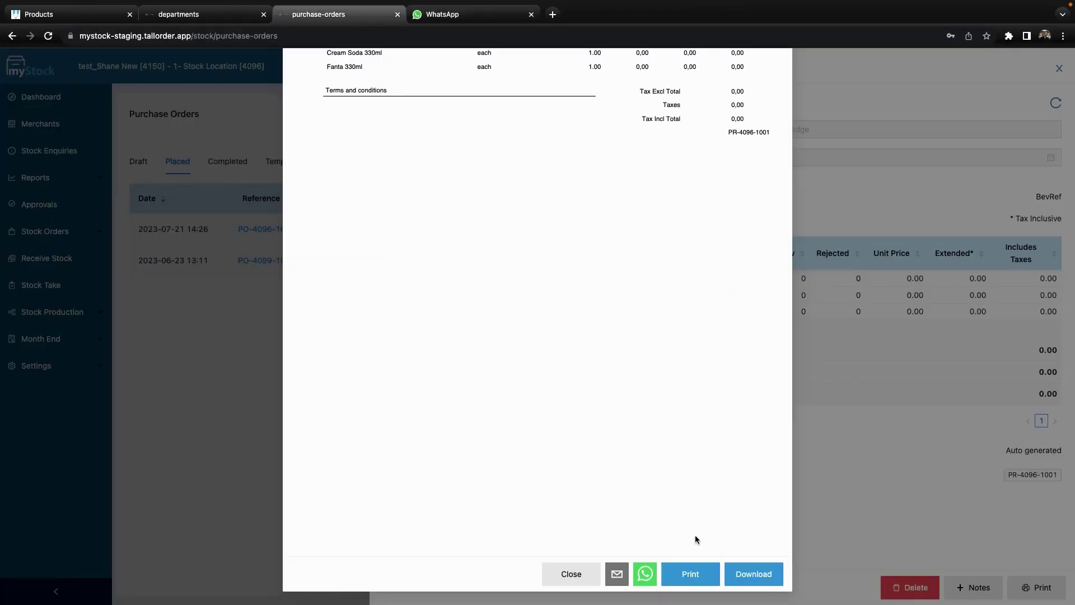
pyautogui.click(691, 577)
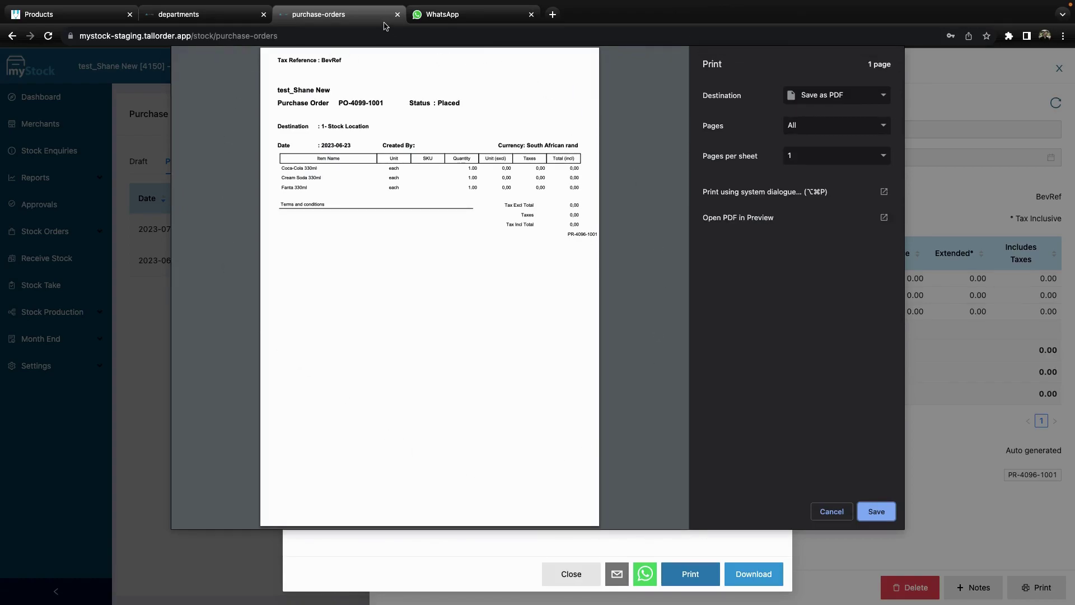
pyautogui.click(852, 103)
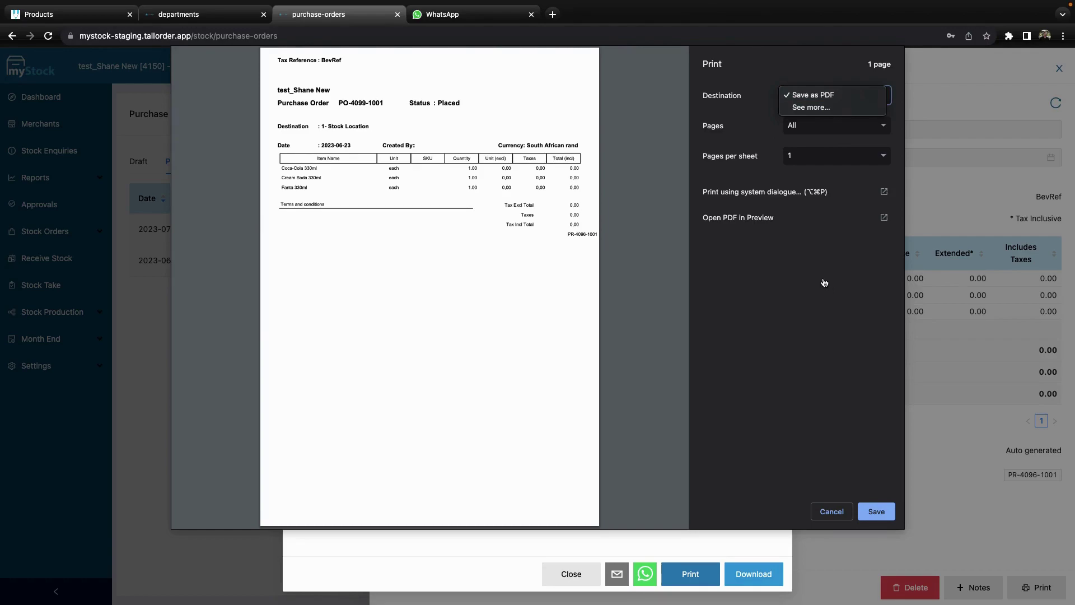
pyautogui.click(799, 314)
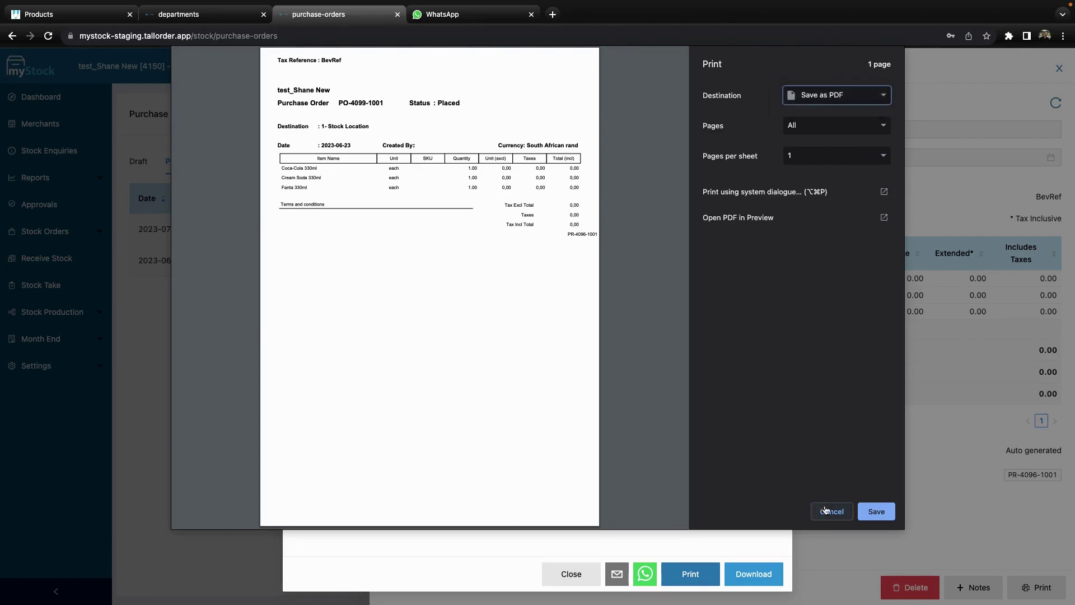
pyautogui.click(843, 104)
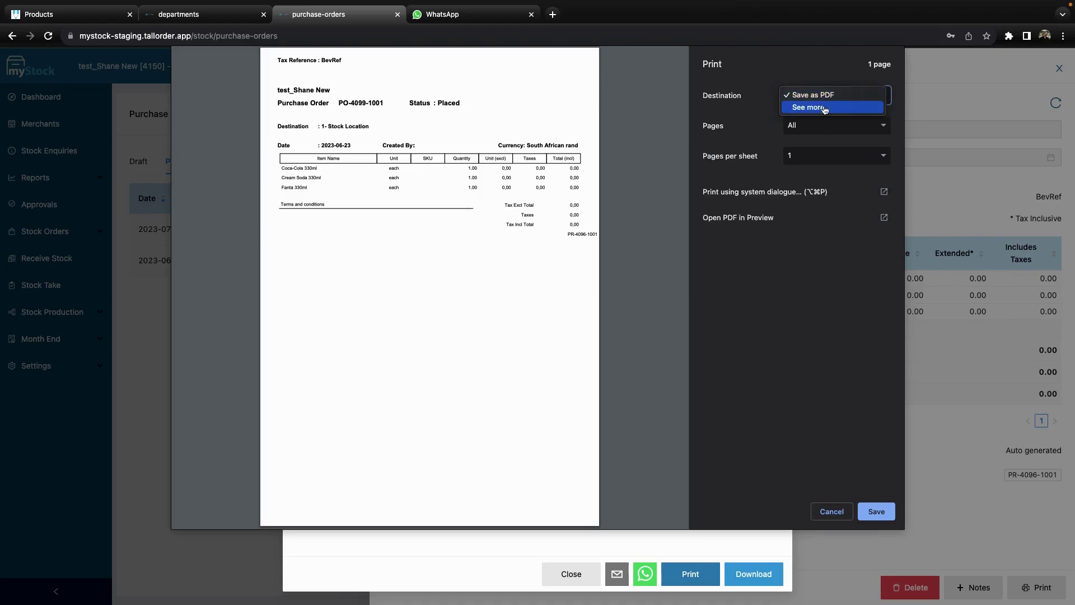
pyautogui.click(834, 470)
pyautogui.click(830, 511)
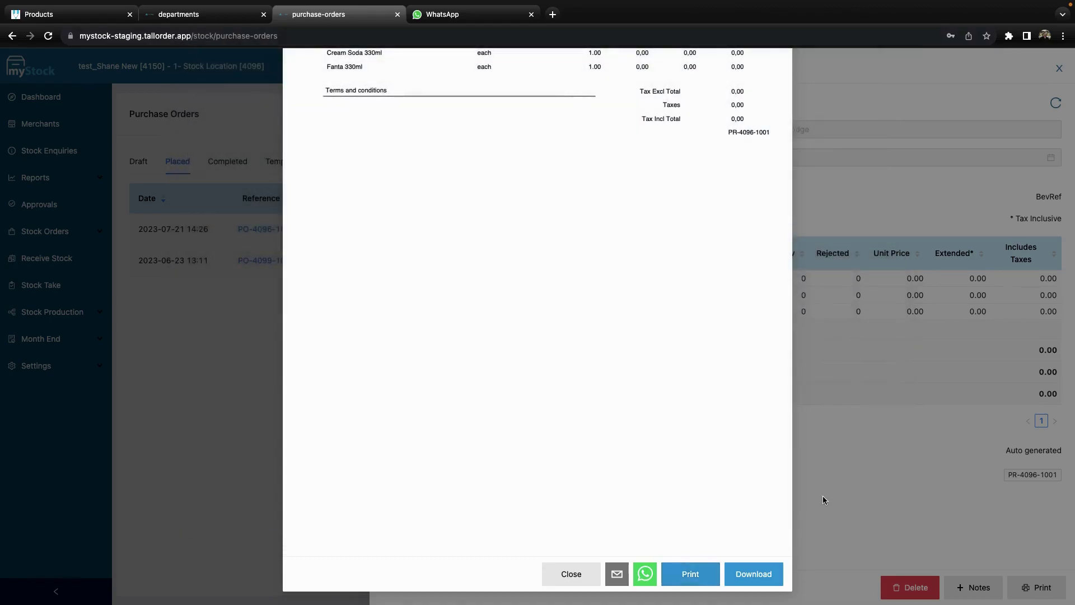
# Download PO-4099-1001.pdf and open it in its own Chrome tab.
pyautogui.click(755, 574)
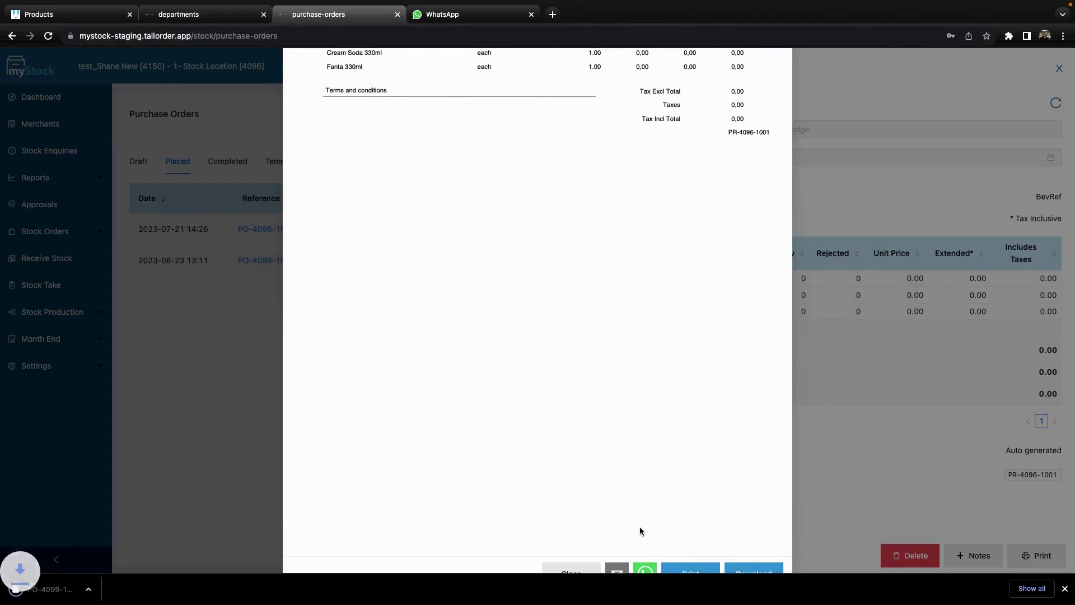
pyautogui.click(77, 595)
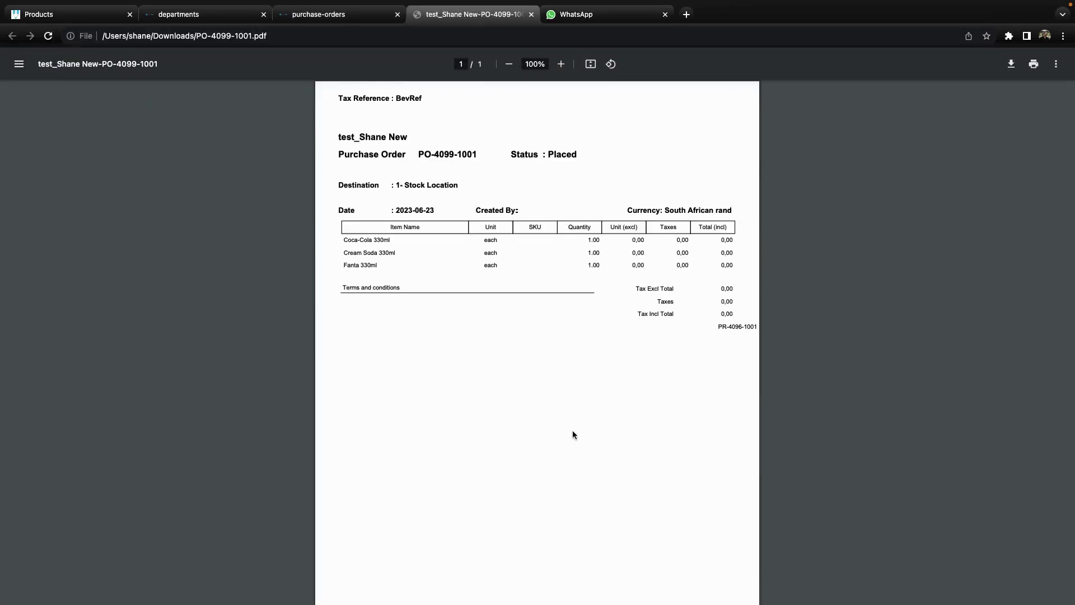
pyautogui.scroll(-2, 572, 429)
pyautogui.scroll(2, 548, 387)
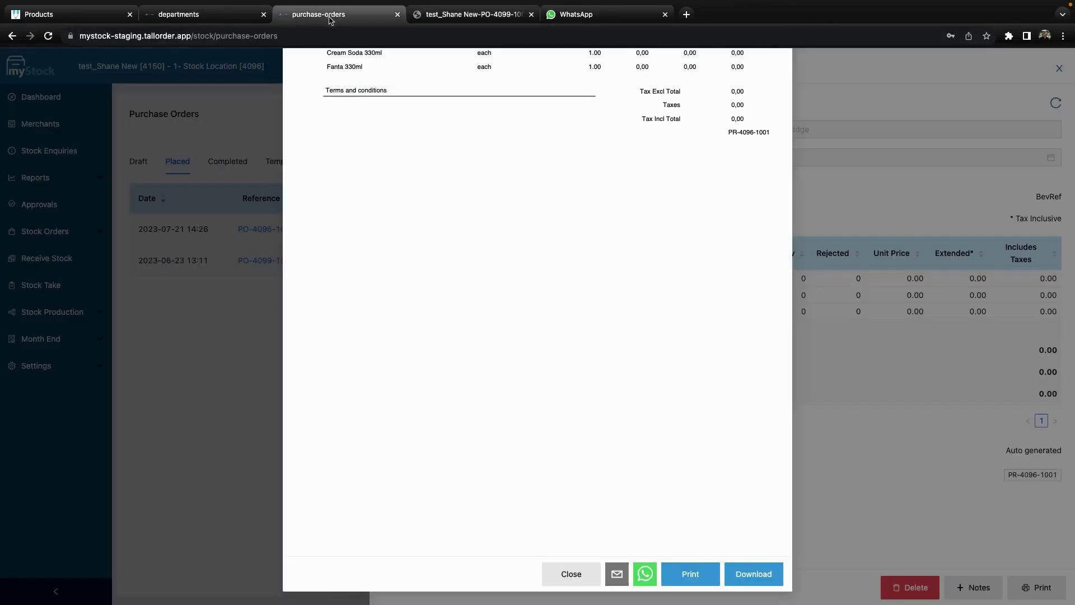
pyautogui.scroll(2, 542, 411)
pyautogui.scroll(3, 537, 274)
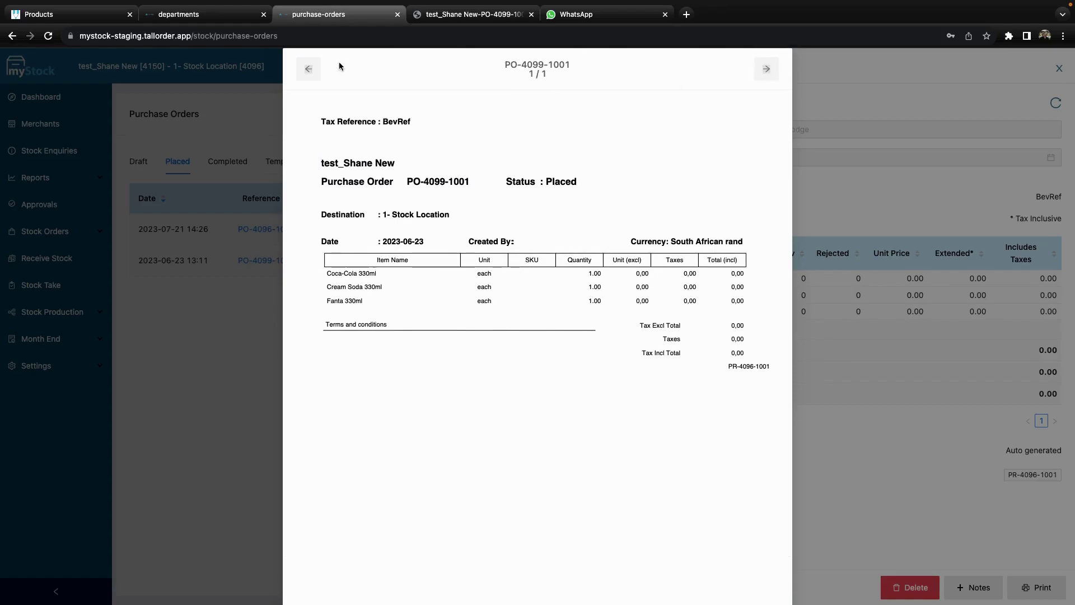
# Scroll through the order document and close the MyStock PDF preview.
pyautogui.scroll(-4, 557, 263)
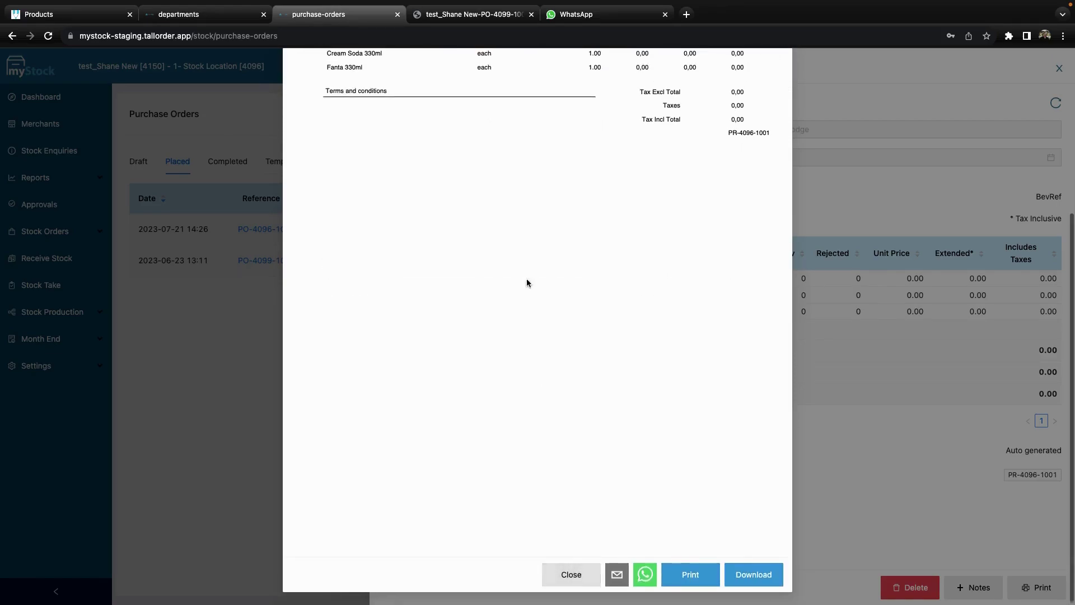
pyautogui.scroll(4, 526, 278)
pyautogui.scroll(-1, 716, 487)
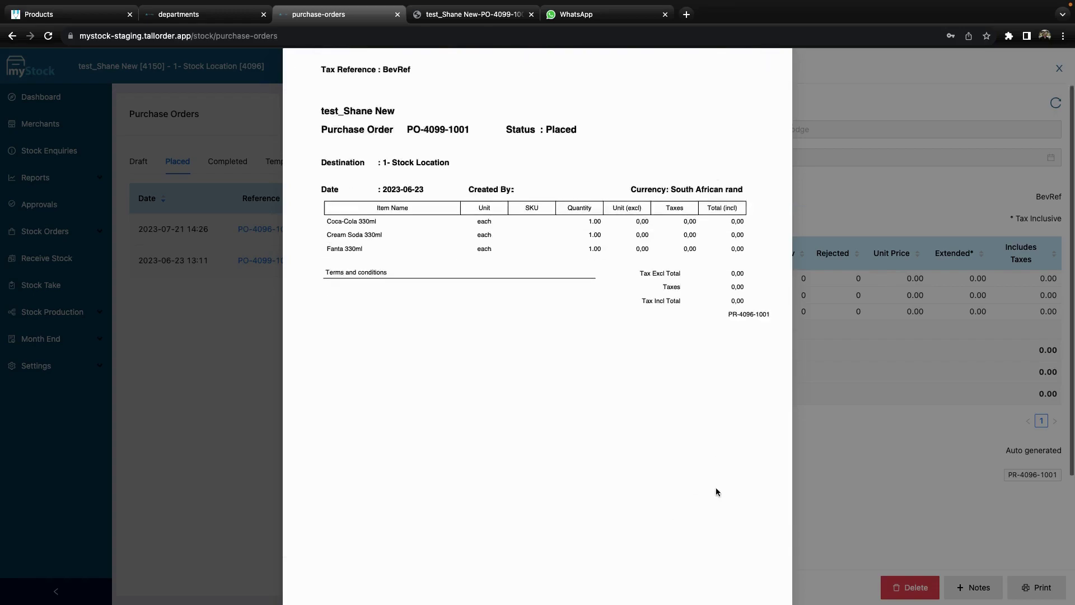
pyautogui.scroll(-4, 615, 538)
pyautogui.click(594, 582)
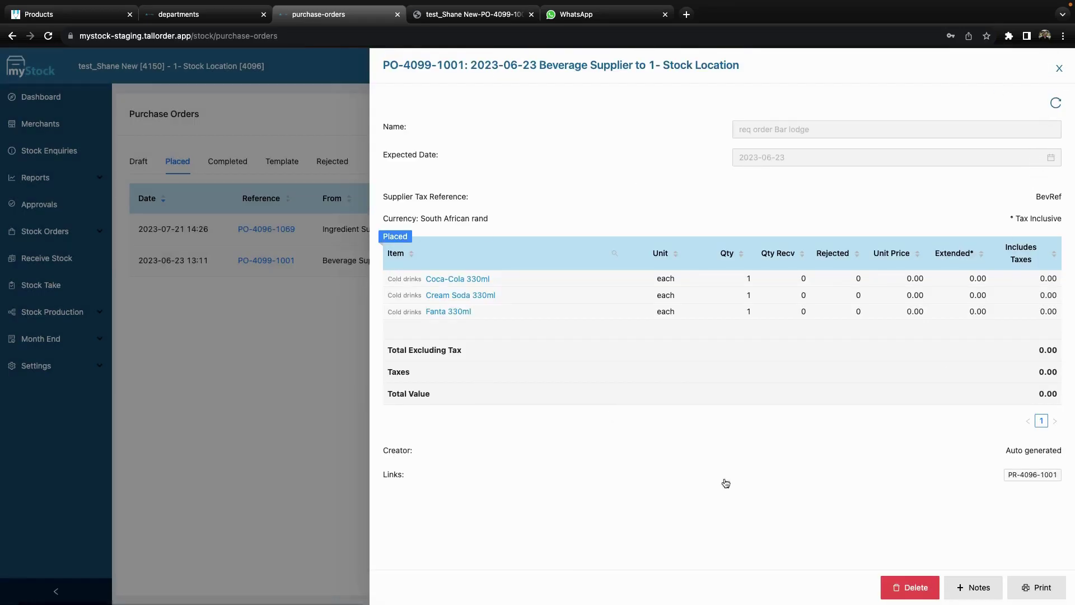
# Close the PO-4099-1001 panel and open the Inventory stock adjustments report.
pyautogui.press('Escape')
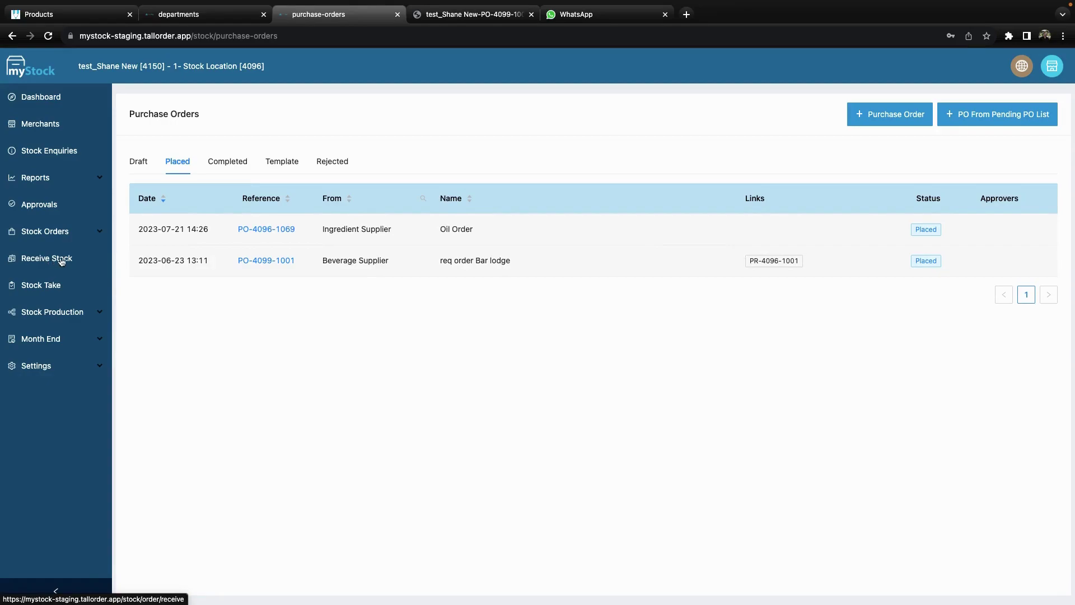
pyautogui.click(227, 161)
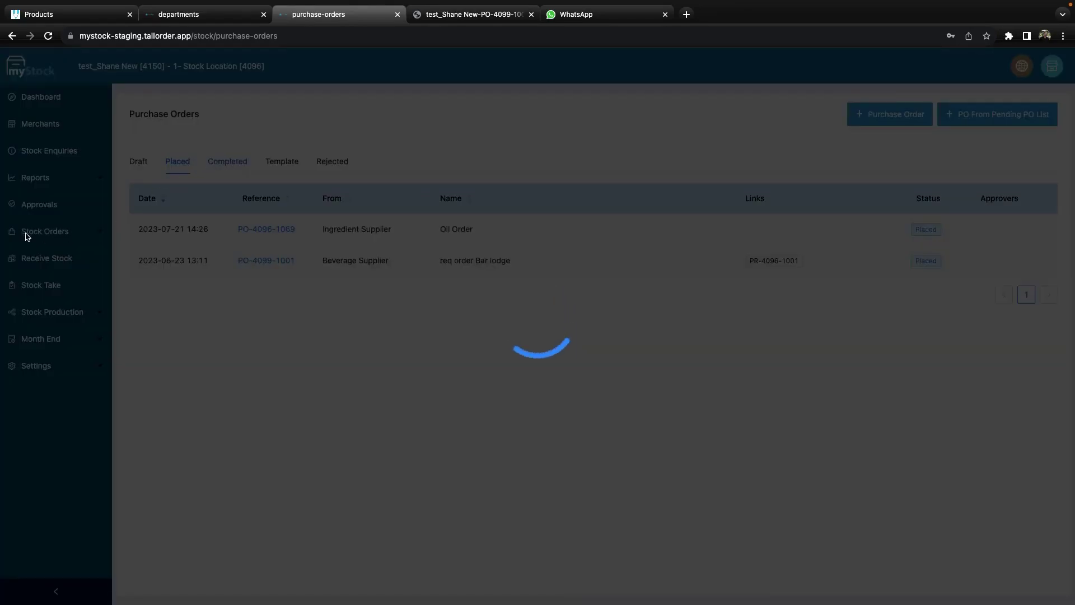
pyautogui.click(50, 151)
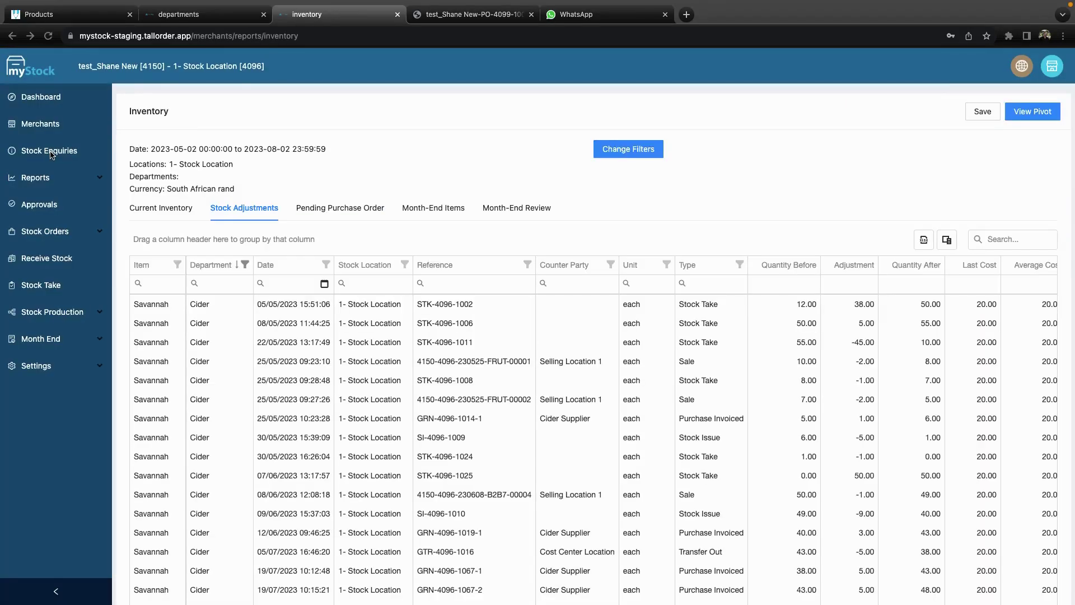